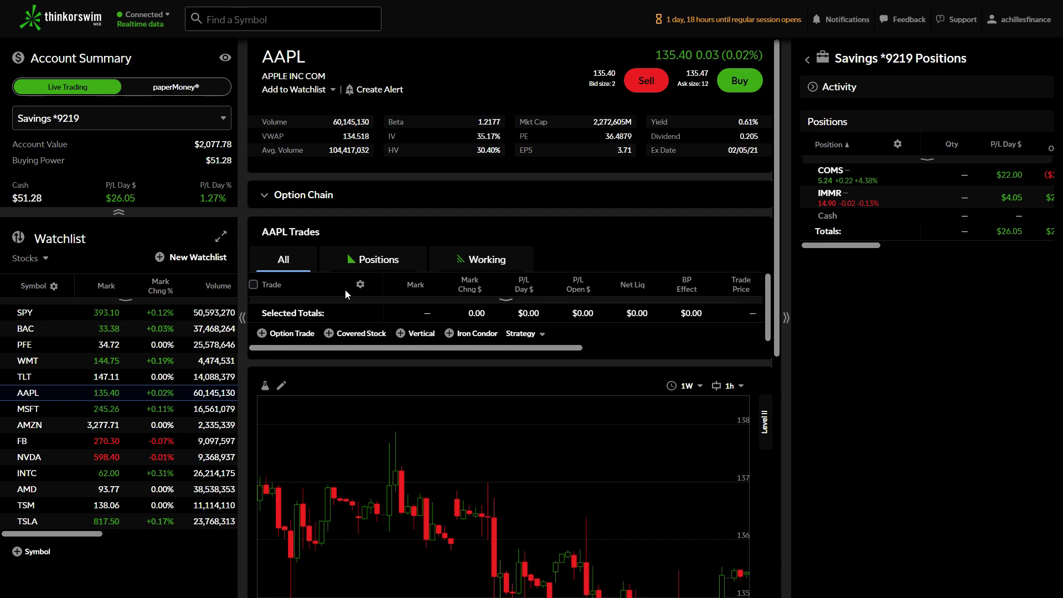
# Step: Collapse the Positions panel and stage a buy of one AAPL Feb 19 136 call at a 1.37 limit
pyautogui.click(787, 317)
pyautogui.click(302, 334)
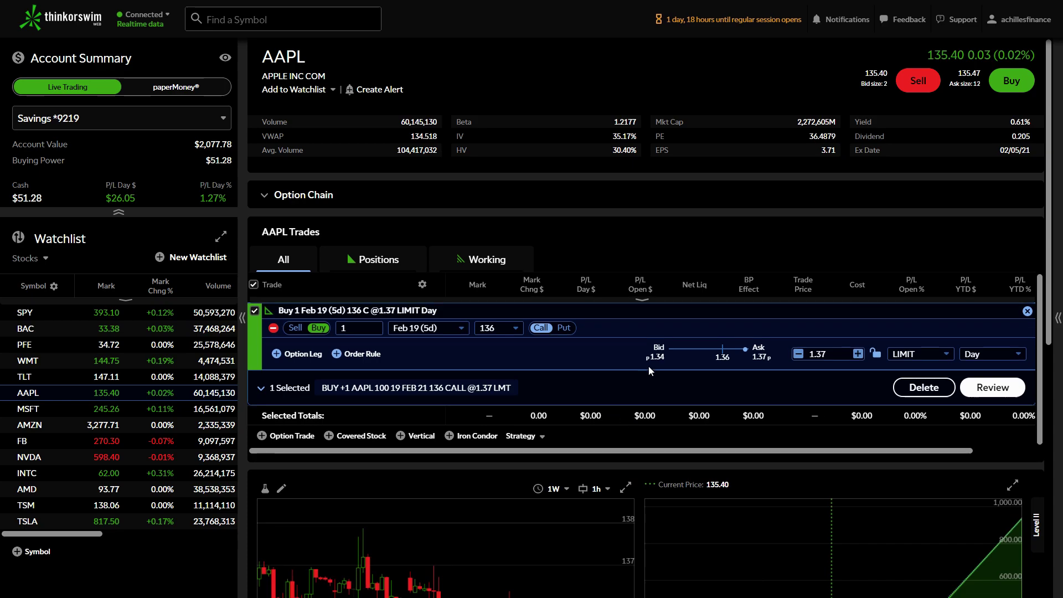
pyautogui.scroll(-3, 650, 364)
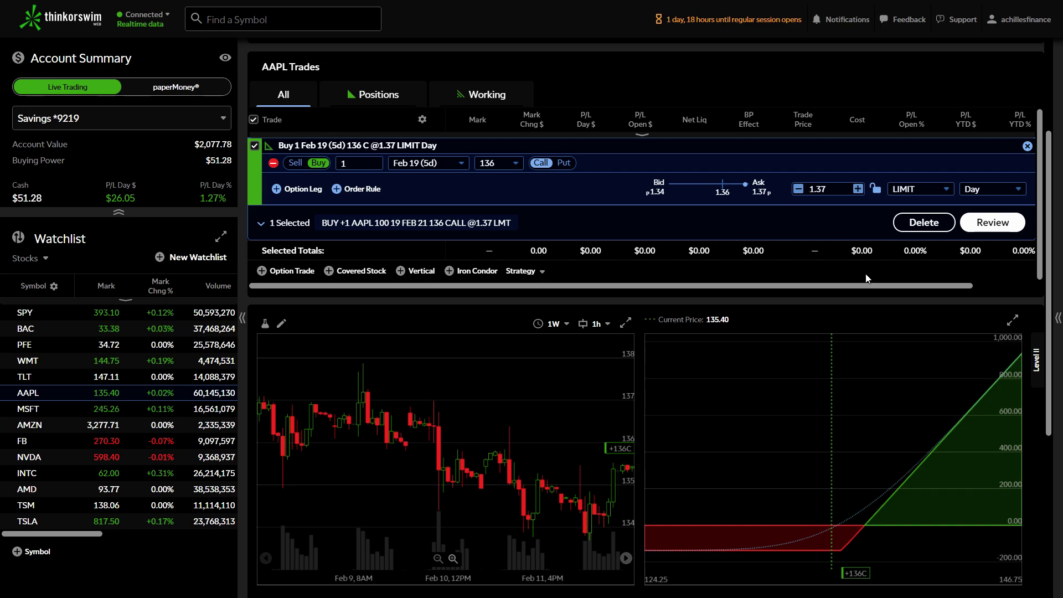
pyautogui.scroll(3, 576, 194)
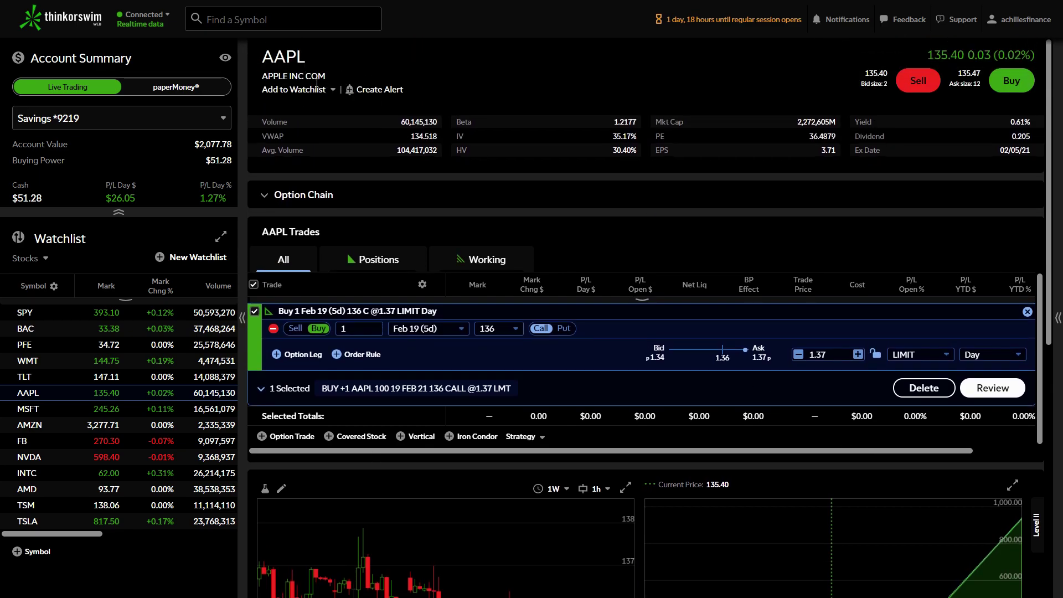
pyautogui.scroll(-2, 581, 233)
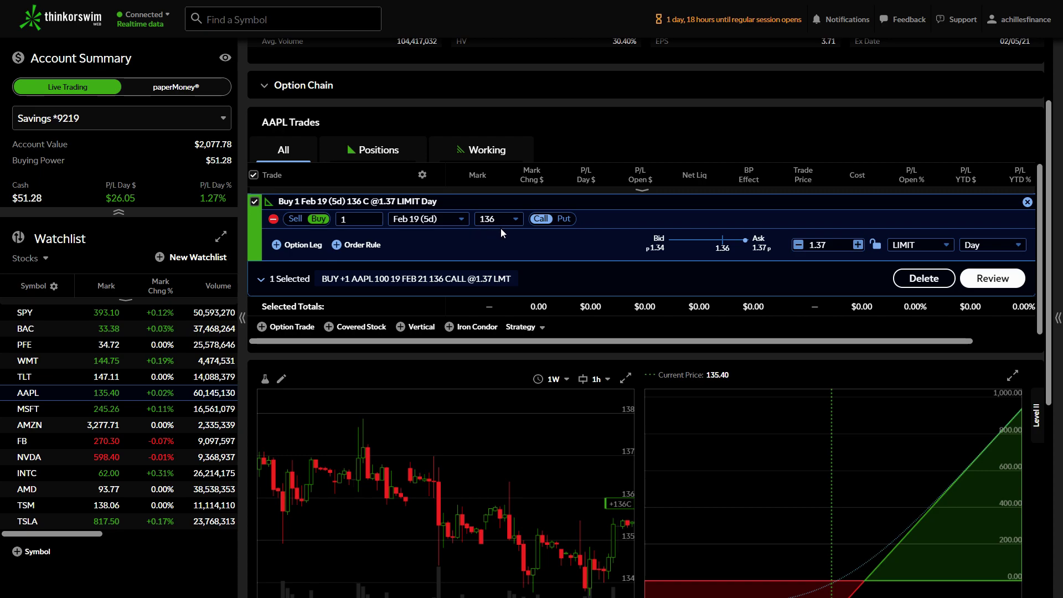
pyautogui.scroll(2, 714, 246)
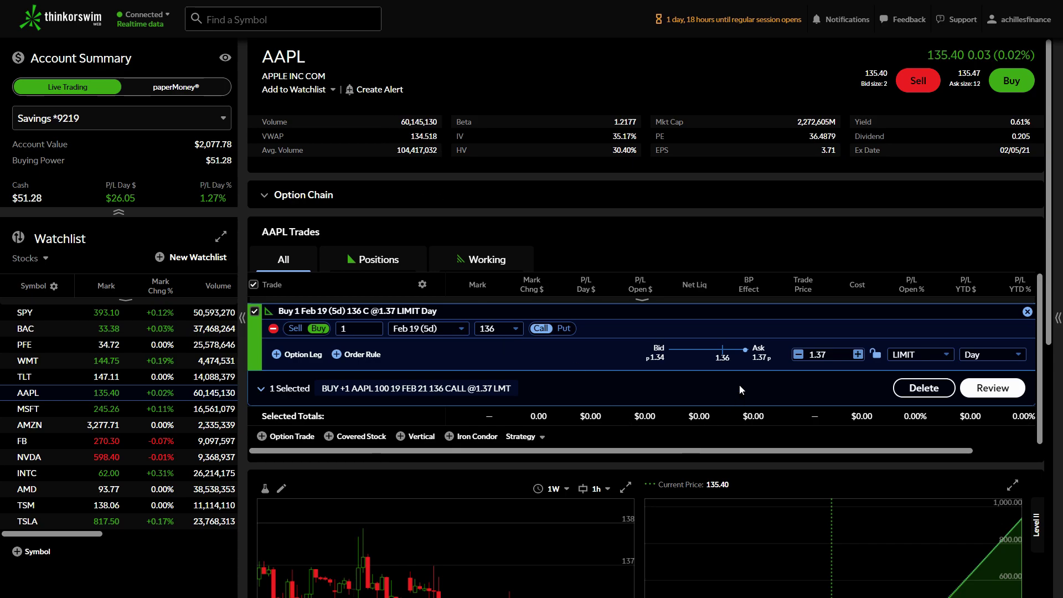
# Step: Set the AAPL call's limit price to the 1.36 midpoint and check the risk graph
pyautogui.click(722, 351)
pyautogui.scroll(-3, 728, 353)
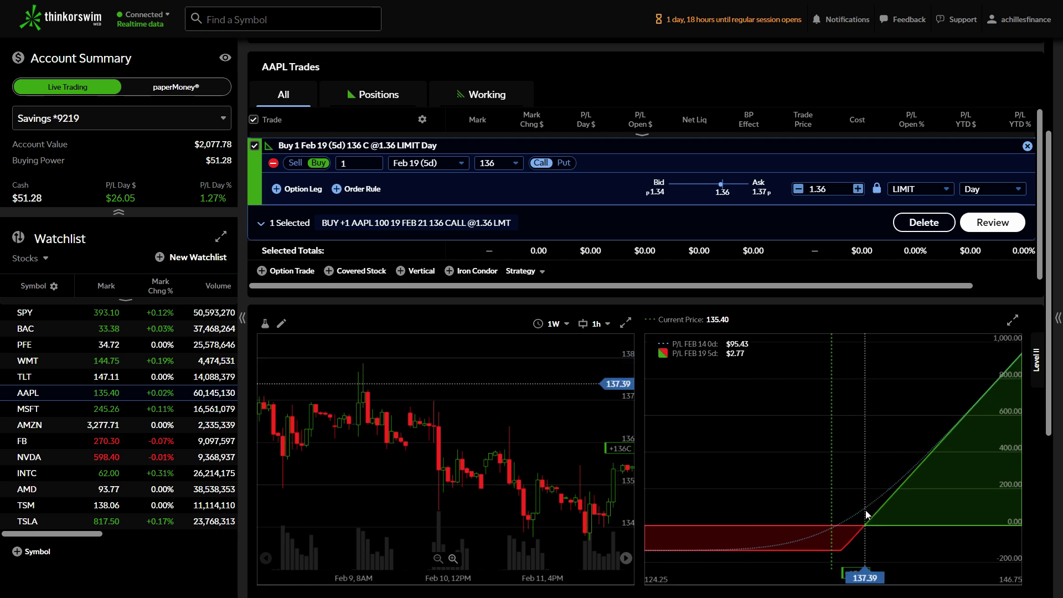
pyautogui.scroll(3, 865, 510)
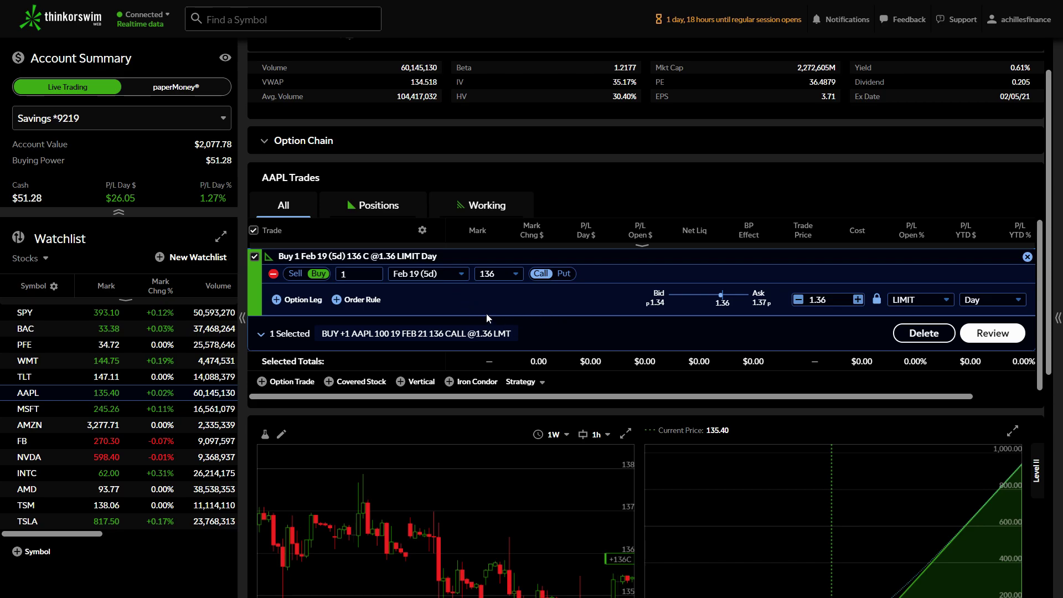
# Step: Retarget the order to the March 12, 2021 expiration with a 3.95 midpoint limit
pyautogui.click(431, 275)
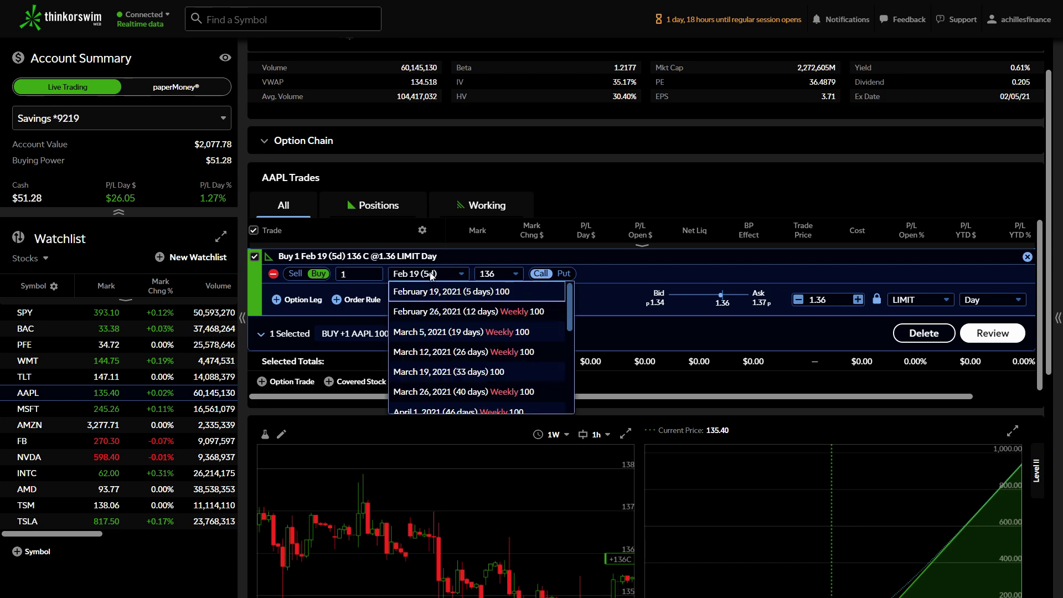
pyautogui.click(480, 351)
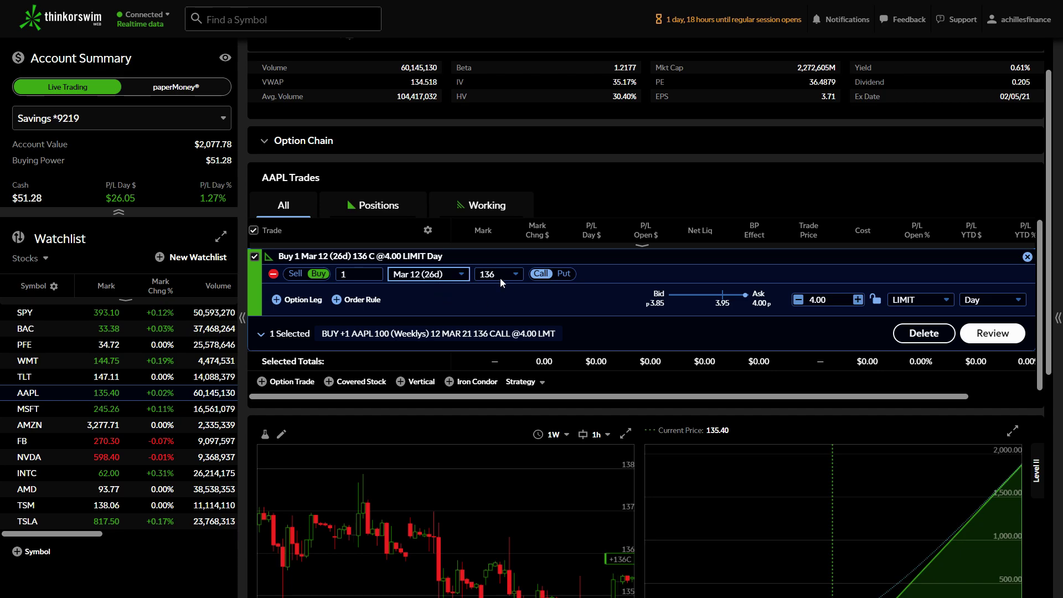
pyautogui.click(721, 300)
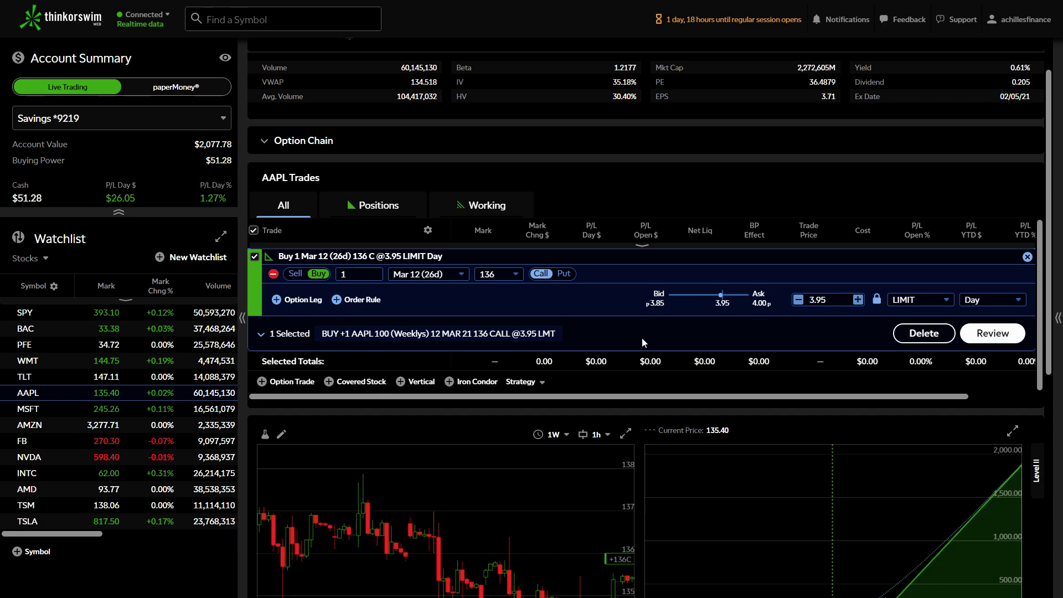
pyautogui.scroll(-3, 642, 338)
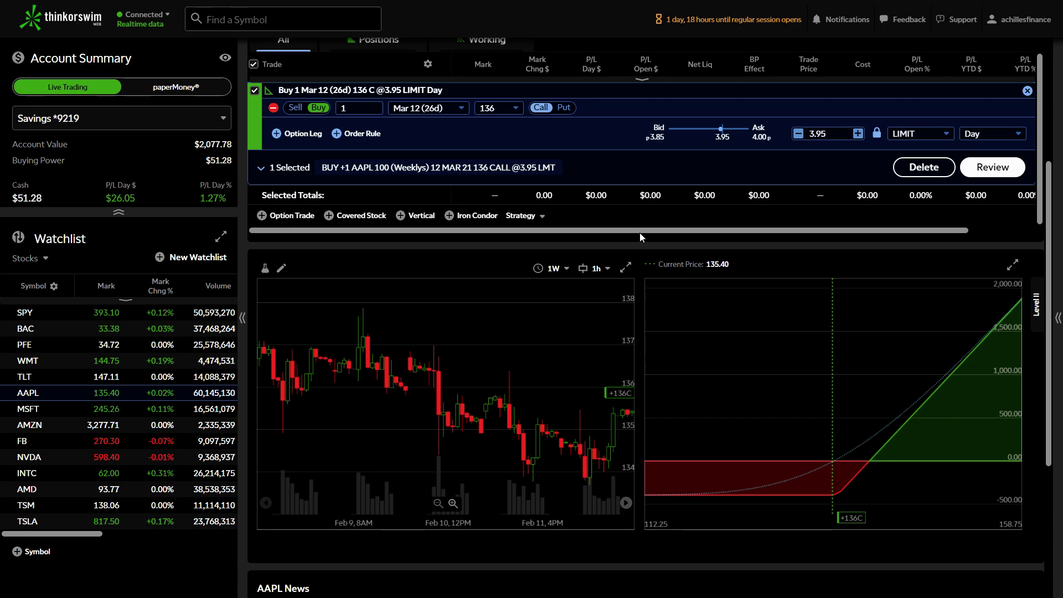
pyautogui.scroll(1, 664, 170)
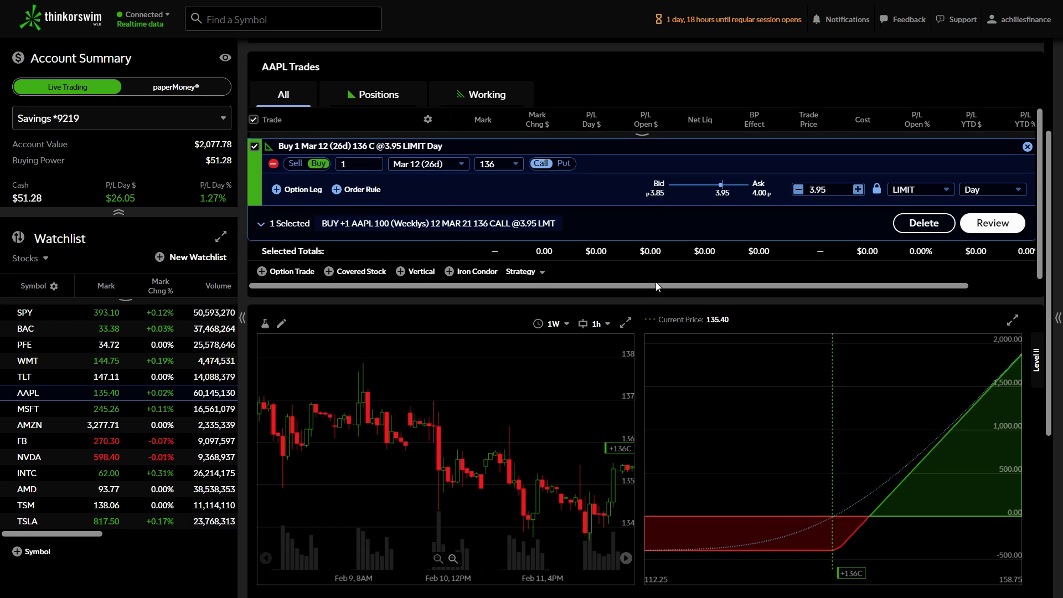
# Step: Bring up the expiration list and scroll to the January 21, 2022 (341 days) date
pyautogui.scroll(1, 622, 230)
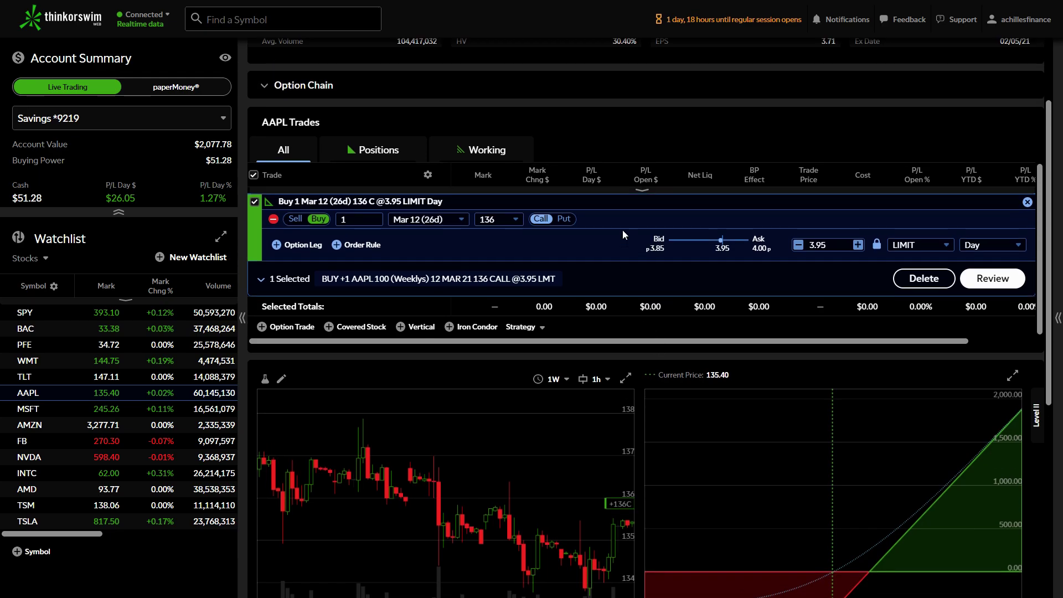
pyautogui.click(453, 219)
pyautogui.scroll(-2, 452, 260)
pyautogui.scroll(-3, 453, 261)
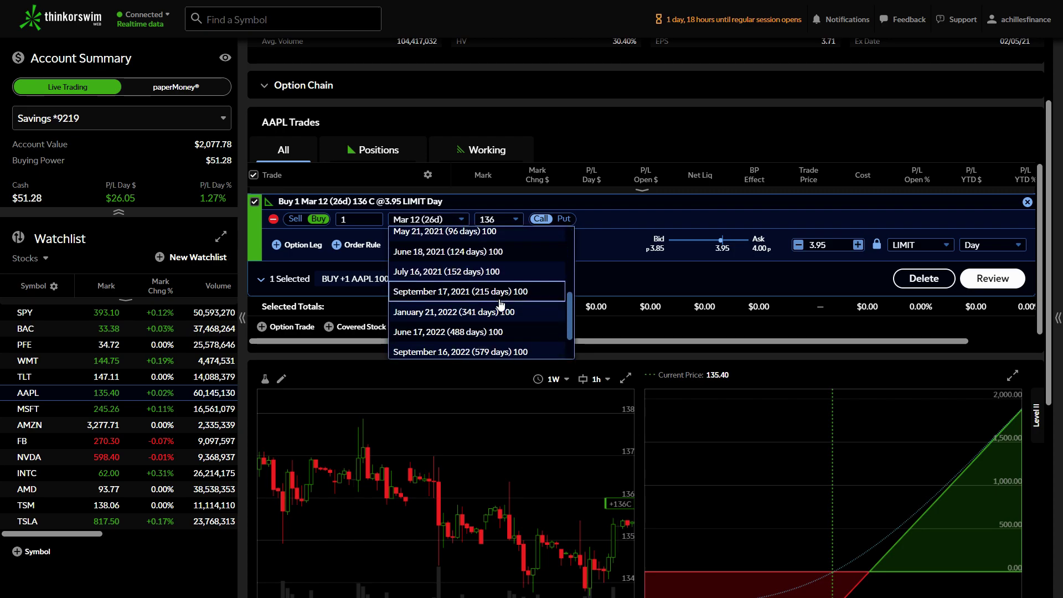
pyautogui.scroll(-2, 500, 304)
pyautogui.scroll(3, 501, 310)
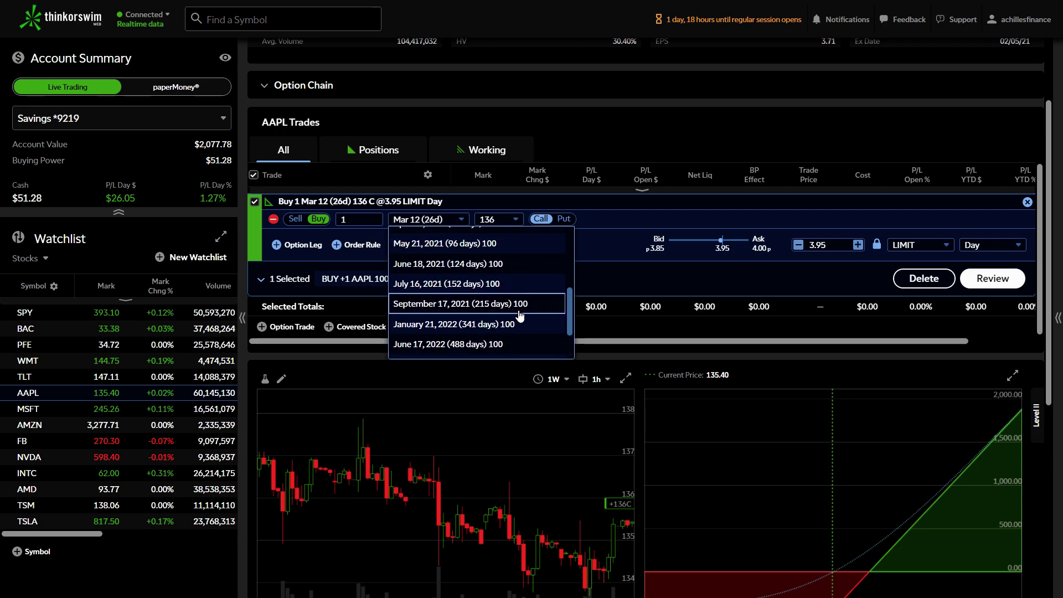
pyautogui.scroll(-3, 517, 310)
# Step: Choose the Jan 21, 2022 expiration, keep strike 140, and set a 16.95 limit
pyautogui.click(518, 271)
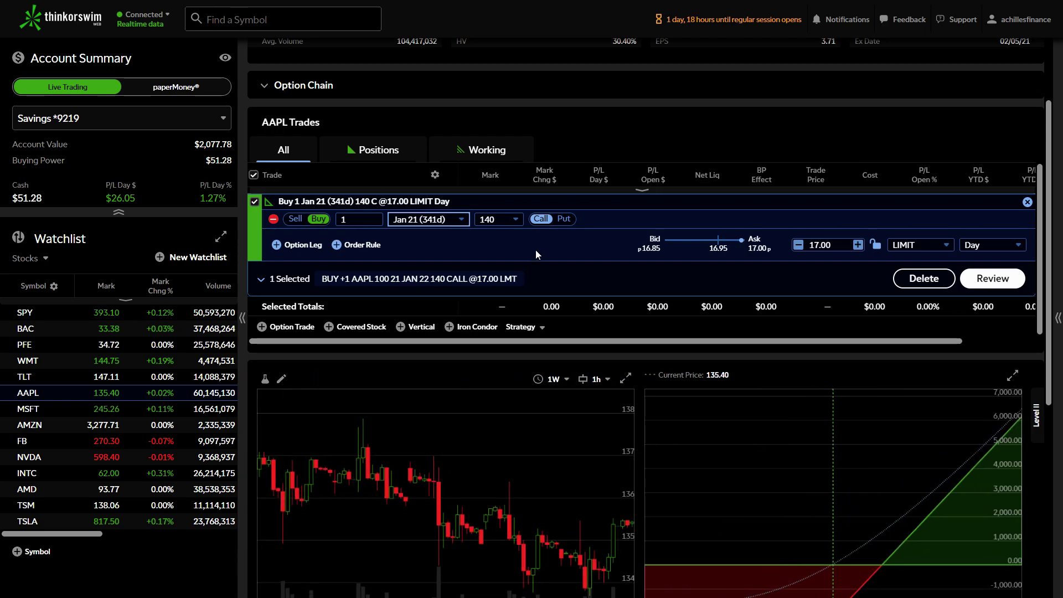
pyautogui.click(512, 222)
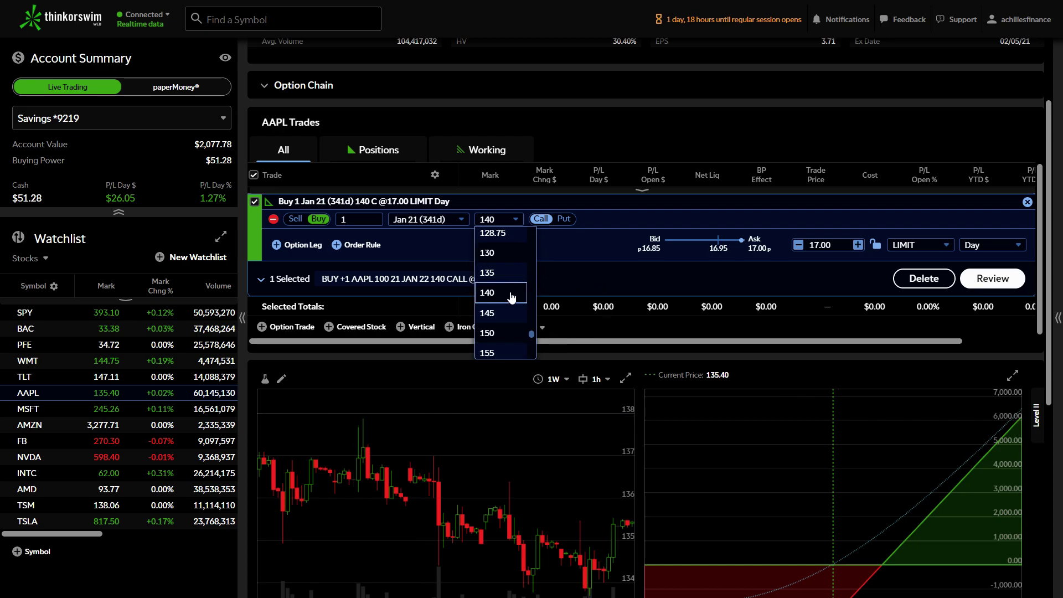
pyautogui.click(642, 285)
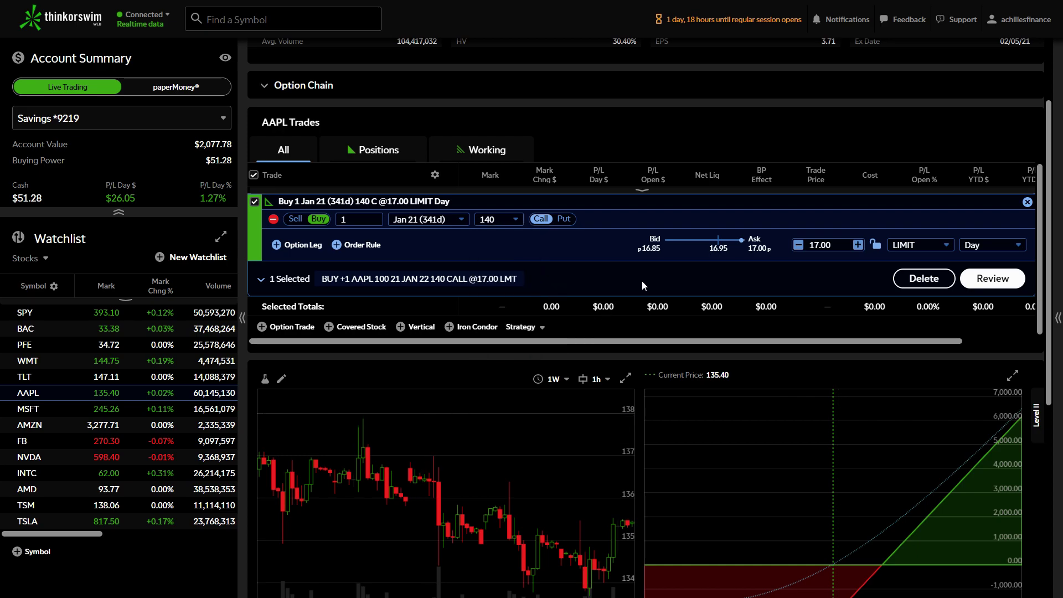
pyautogui.click(718, 242)
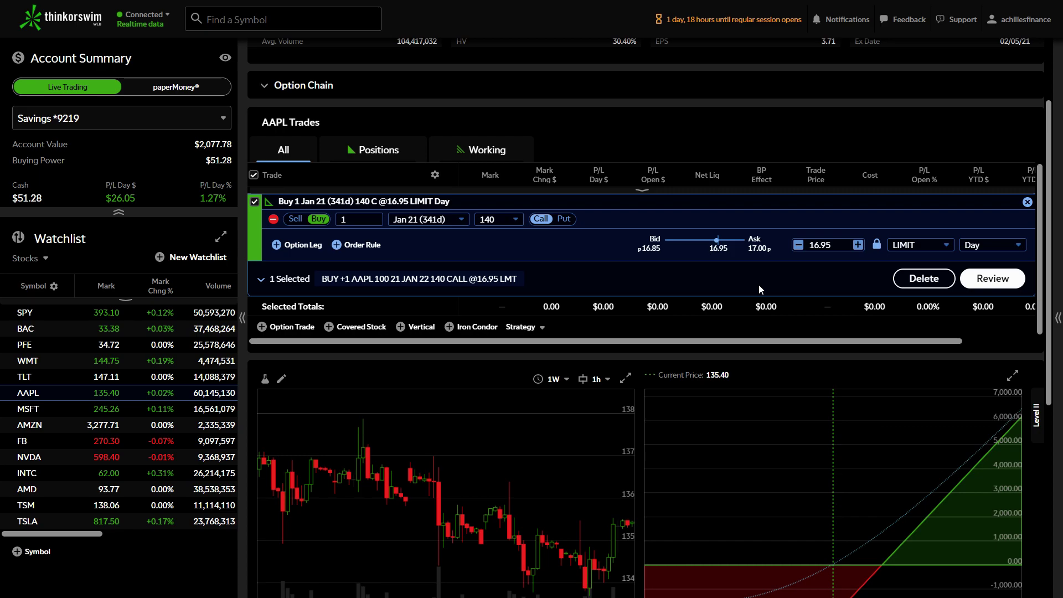
pyautogui.scroll(-2, 908, 459)
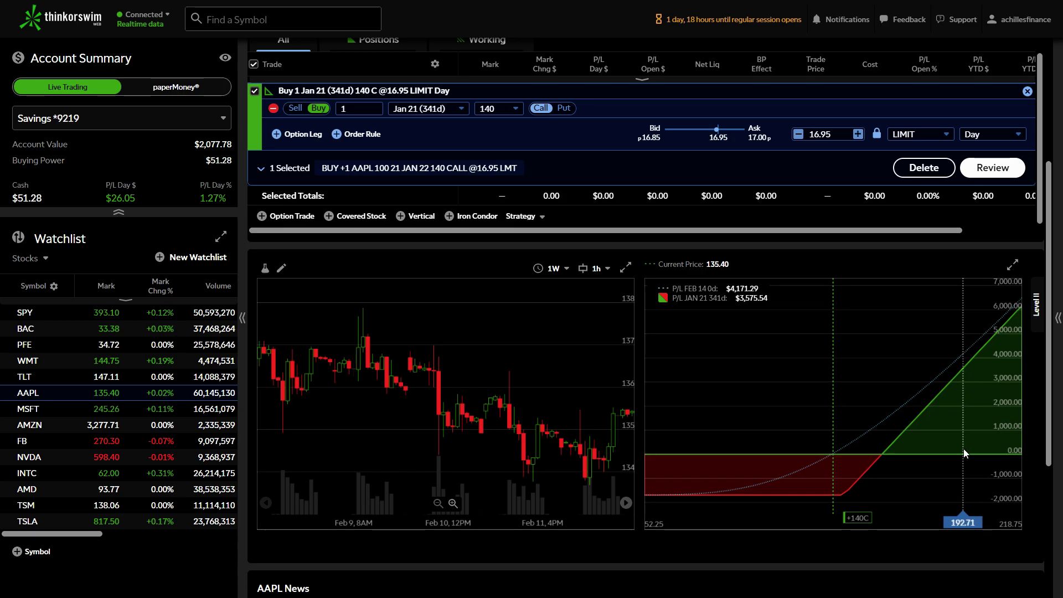
pyautogui.scroll(4, 955, 396)
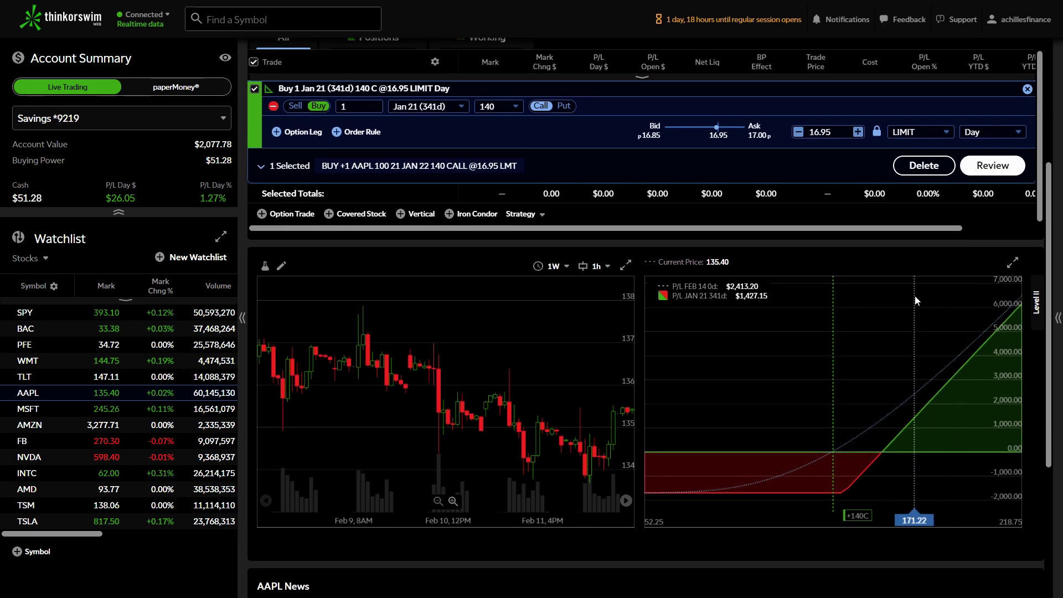
pyautogui.scroll(1, 867, 315)
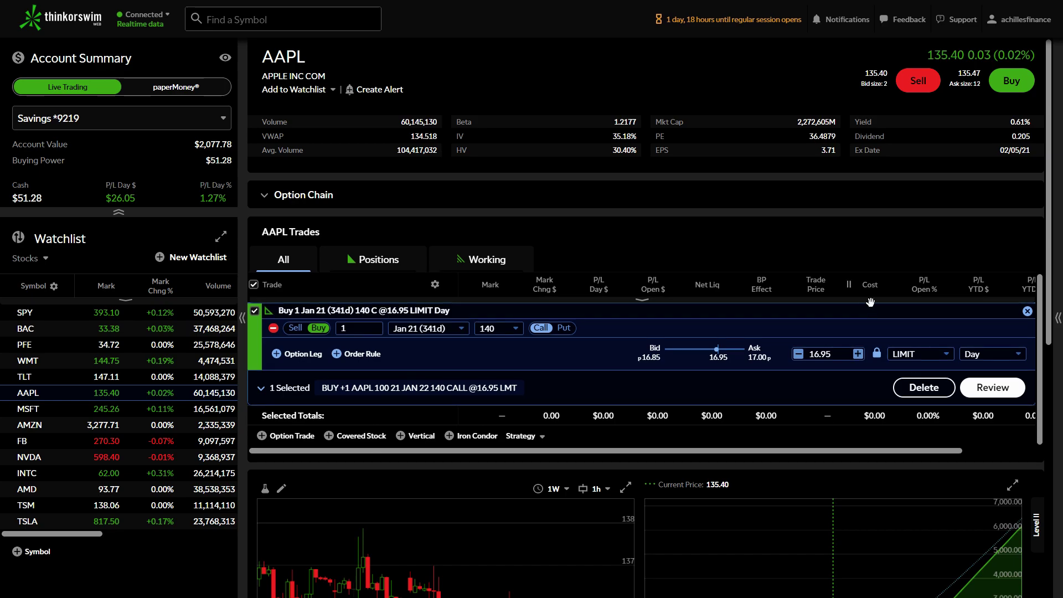
# Step: Change the order's expiration to February 19, 2021
pyautogui.click(449, 332)
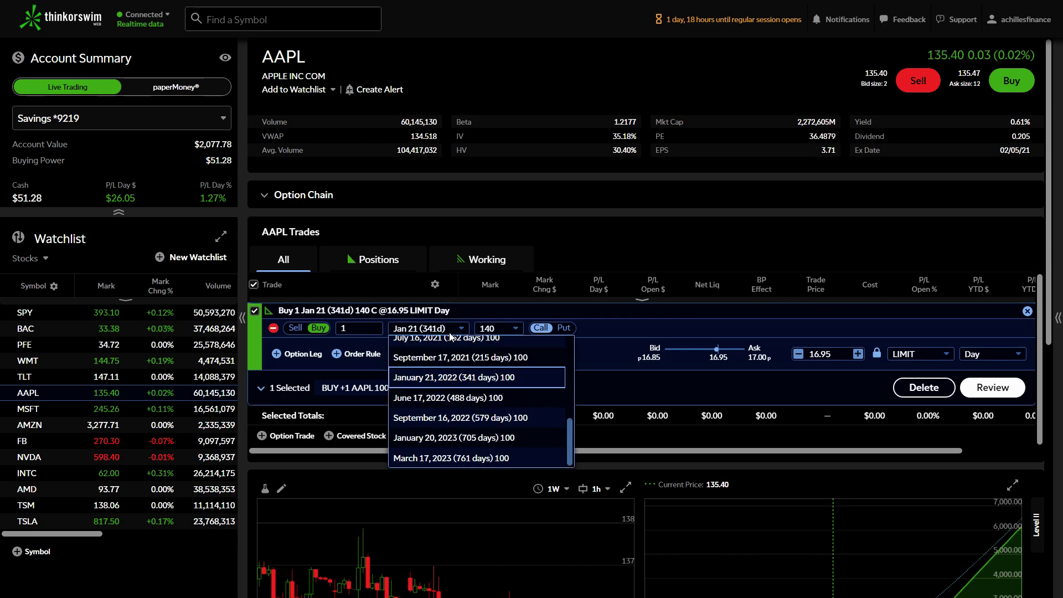
pyautogui.scroll(8, 446, 388)
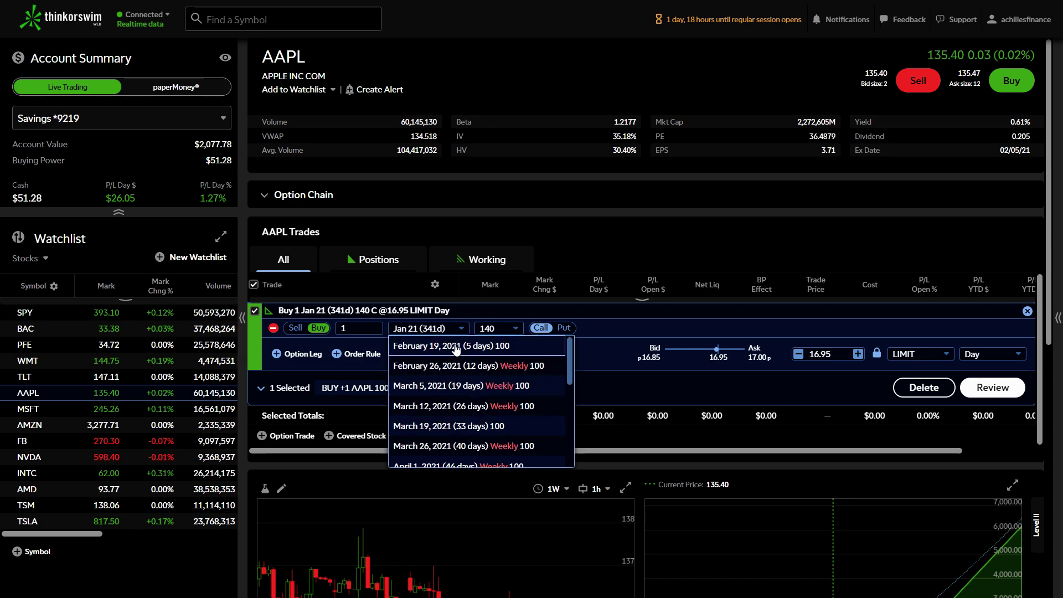
pyautogui.click(448, 346)
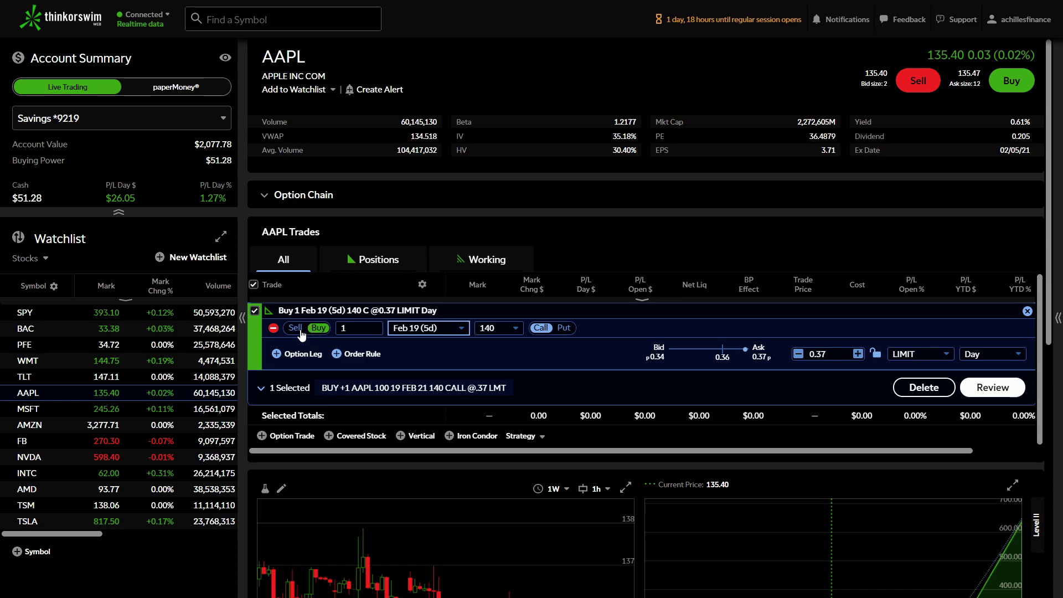
# Step: Switch the order to Sell, making it SELL -1 AAPL Feb 19 140 call at 0.34
pyautogui.click(296, 328)
pyautogui.scroll(-2, 554, 336)
pyautogui.scroll(-1, 627, 274)
pyautogui.scroll(1, 645, 268)
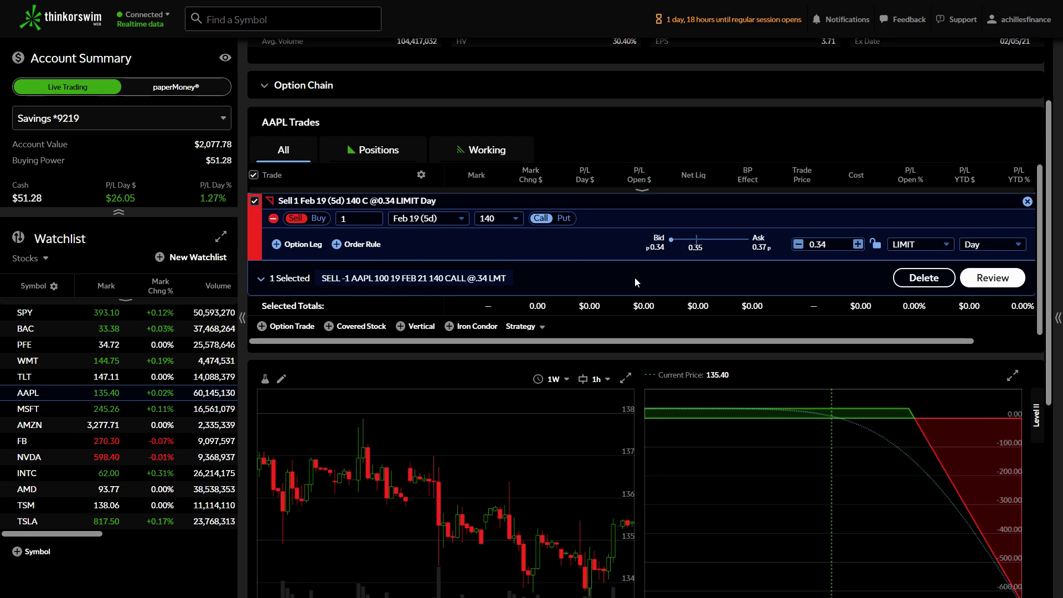
# Step: Raise the AAPL sell order's limit price to 0.35
pyautogui.scroll(-1, 835, 424)
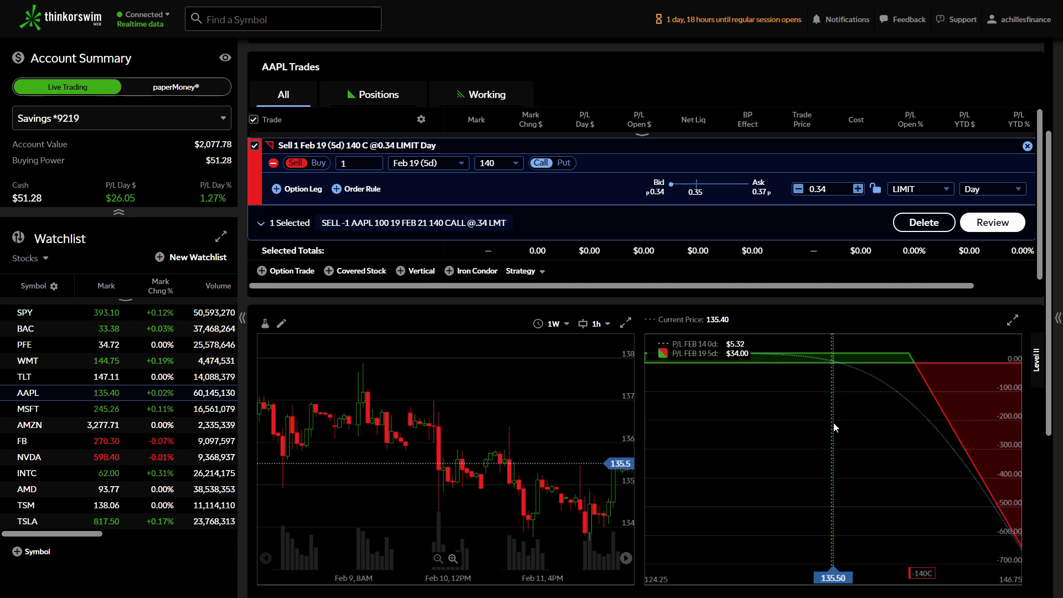
pyautogui.click(695, 185)
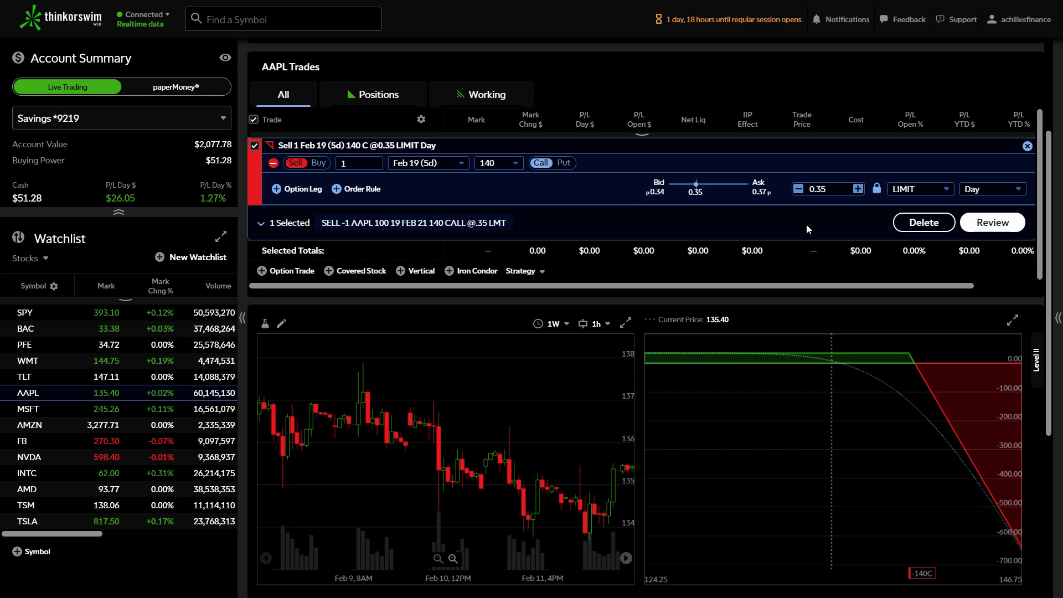
pyautogui.click(1029, 145)
pyautogui.click(1058, 317)
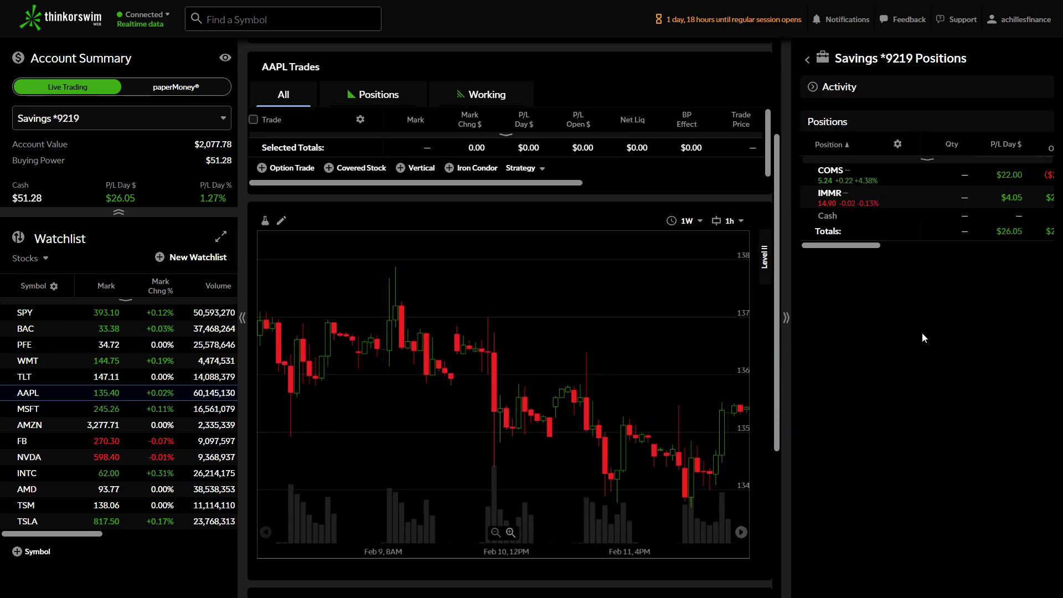
pyautogui.click(841, 196)
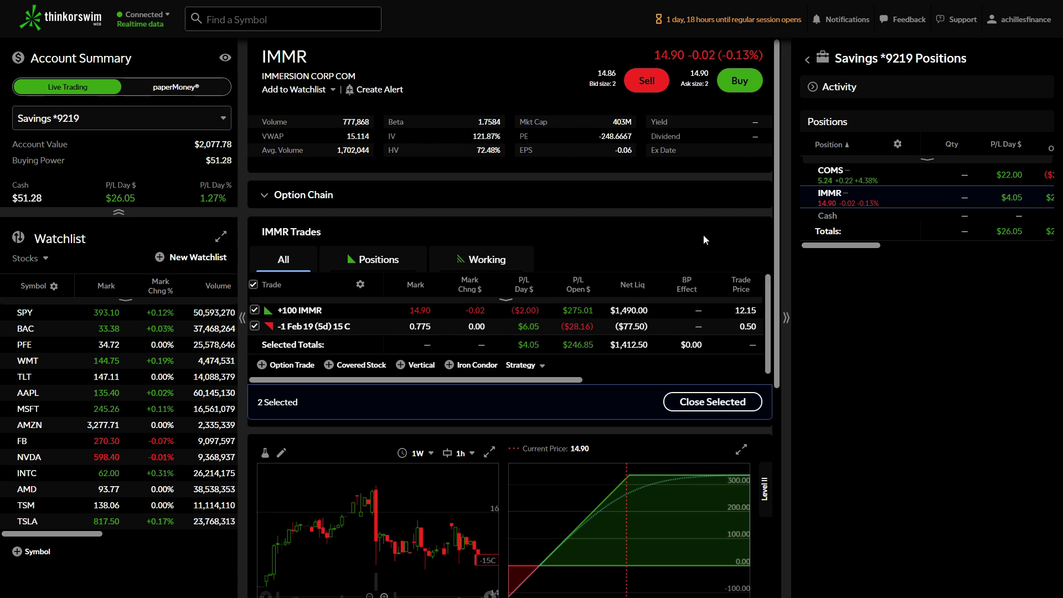
pyautogui.scroll(-1, 703, 238)
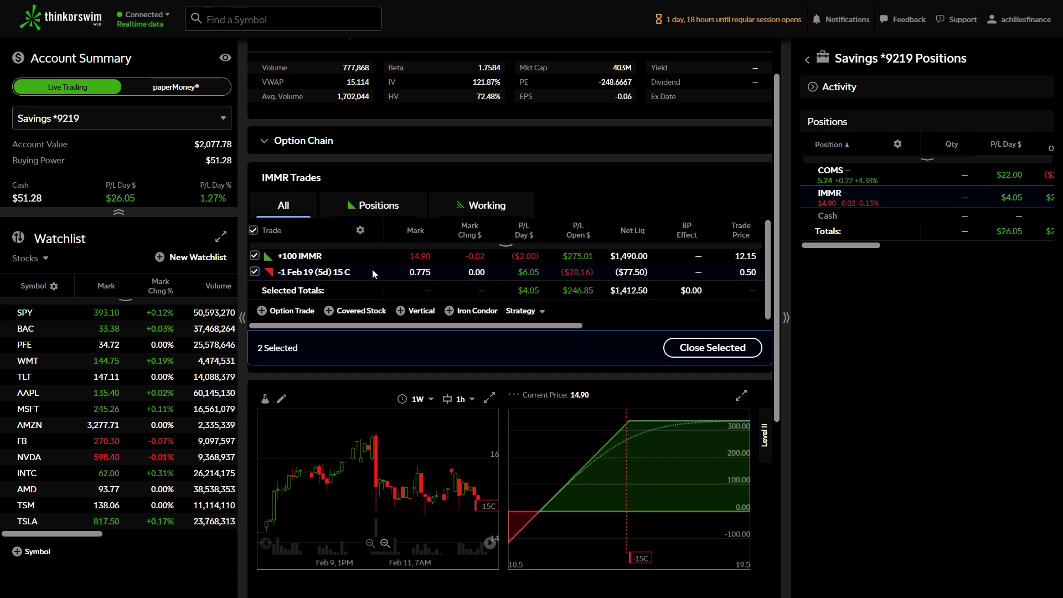
pyautogui.click(255, 272)
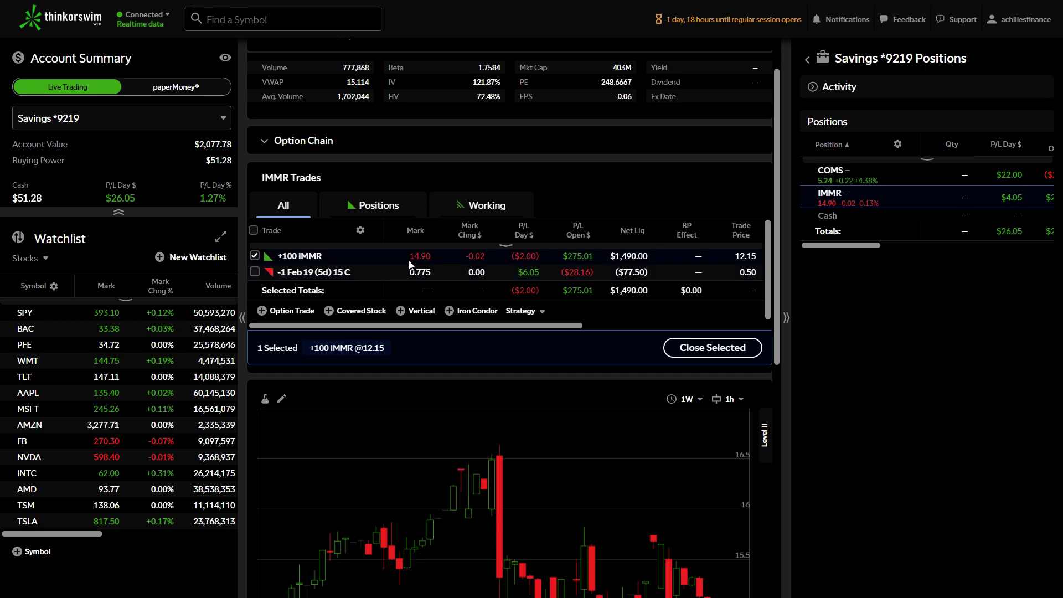
pyautogui.scroll(1, 603, 228)
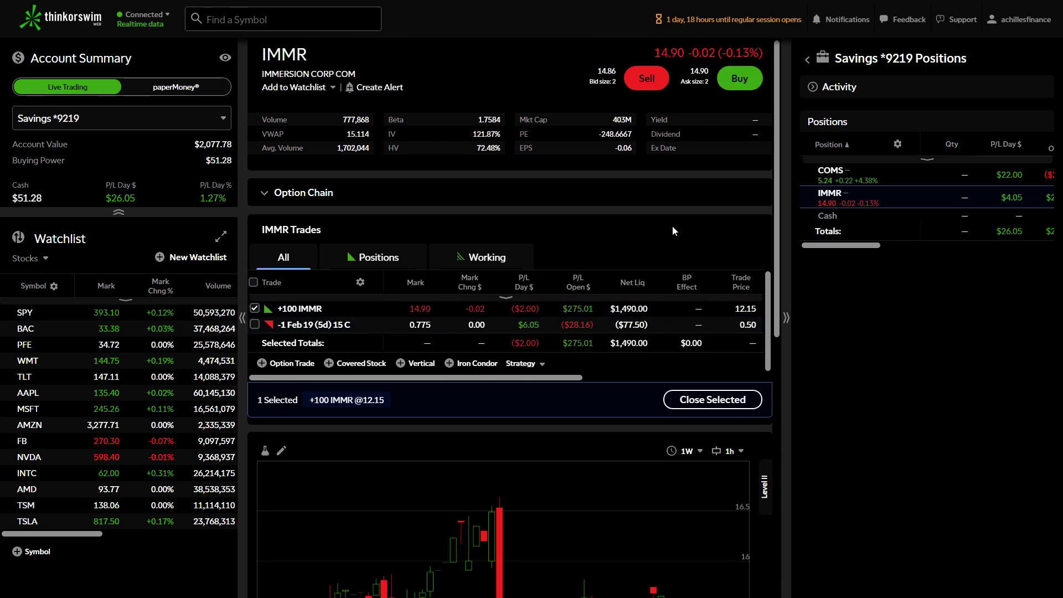
pyautogui.scroll(-1, 609, 197)
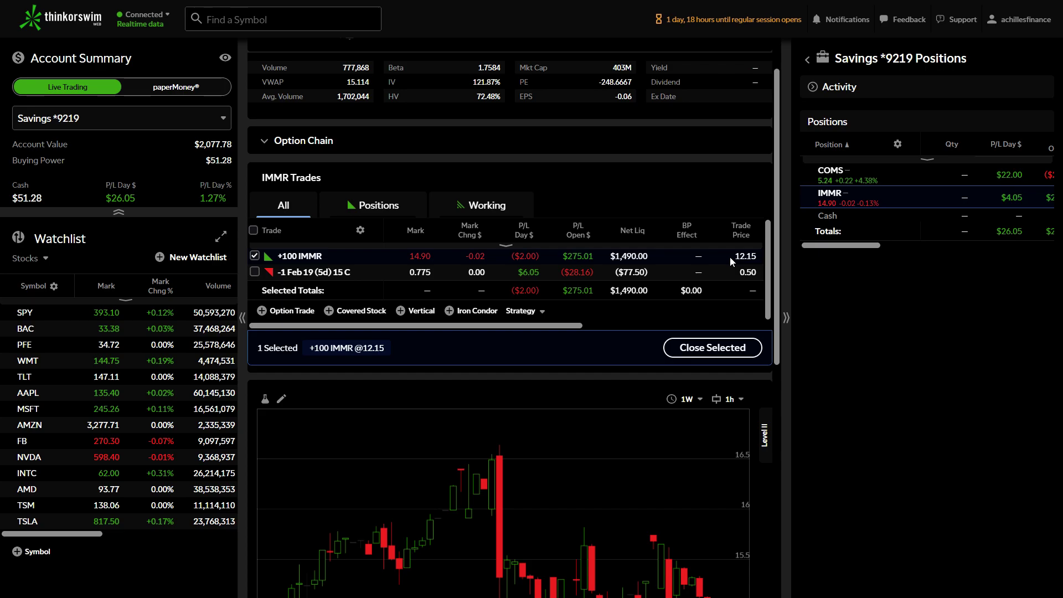
# Step: Select the -1 Feb 19 15 call row so both IMMR legs chart together
pyautogui.click(255, 271)
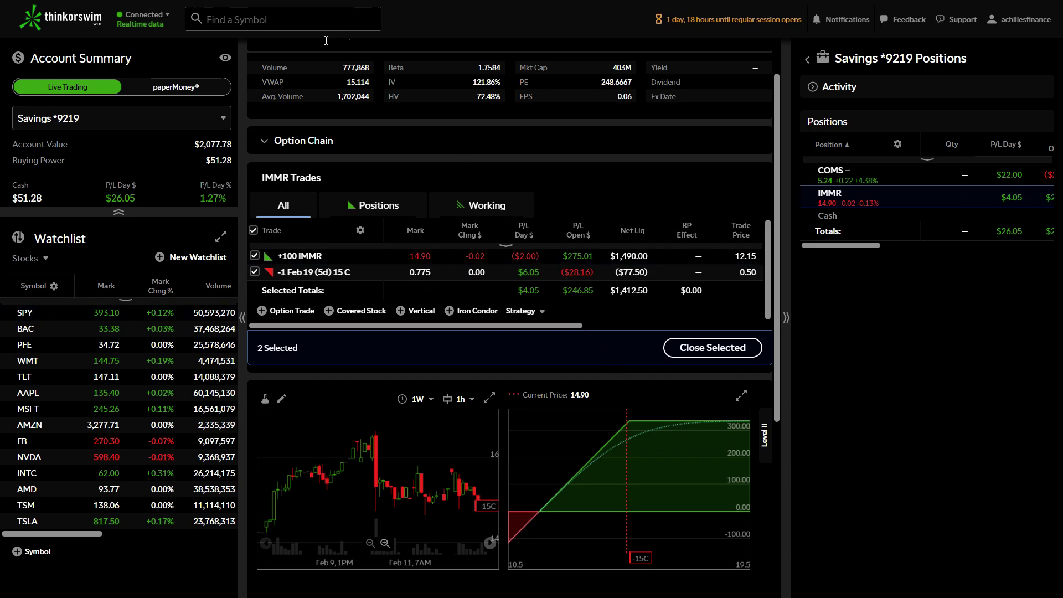
# Step: Open AAPL from the watchlist and start an option order expiring March 5
pyautogui.click(32, 394)
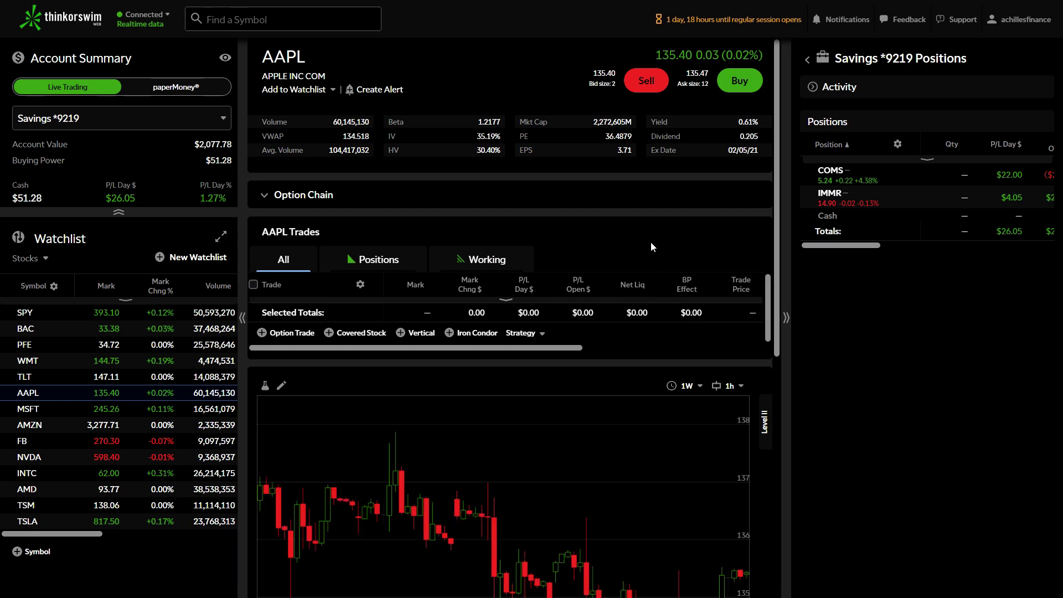
pyautogui.scroll(-2, 578, 208)
pyautogui.click(292, 278)
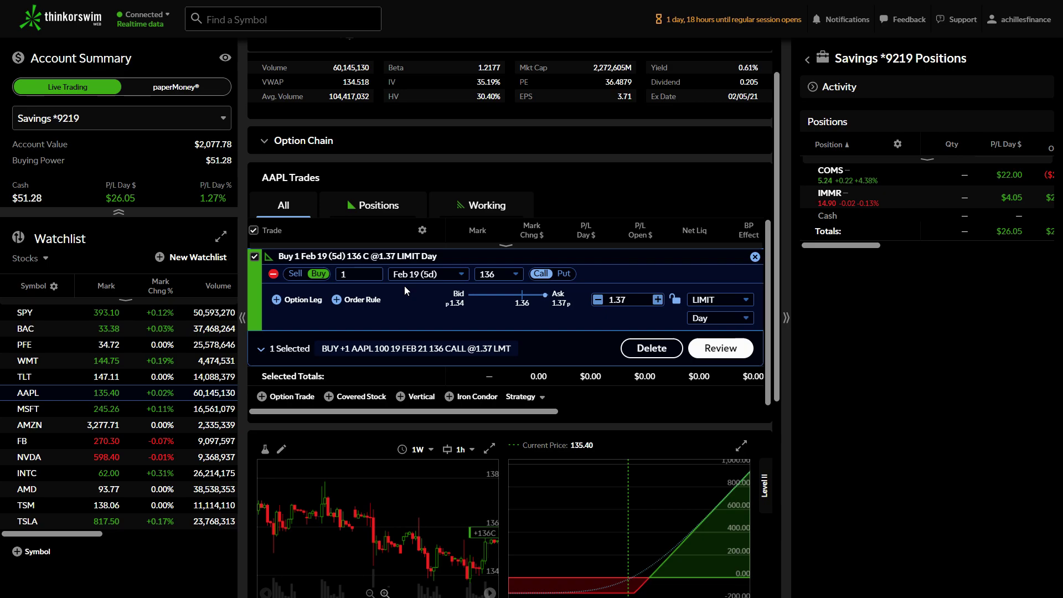
pyautogui.click(423, 275)
pyautogui.click(437, 321)
pyautogui.scroll(2, 725, 267)
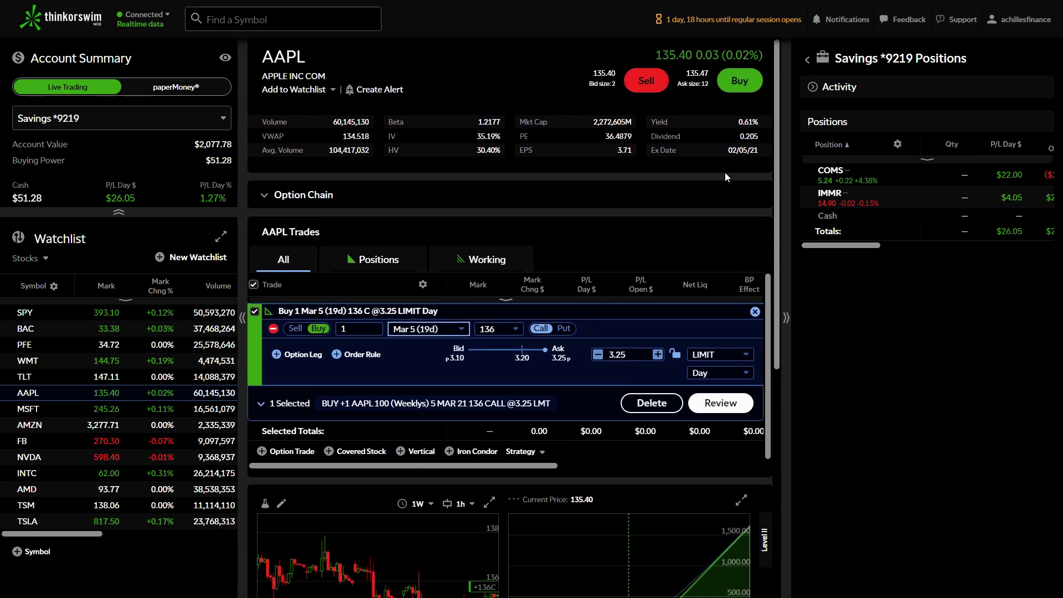
pyautogui.scroll(-2, 743, 184)
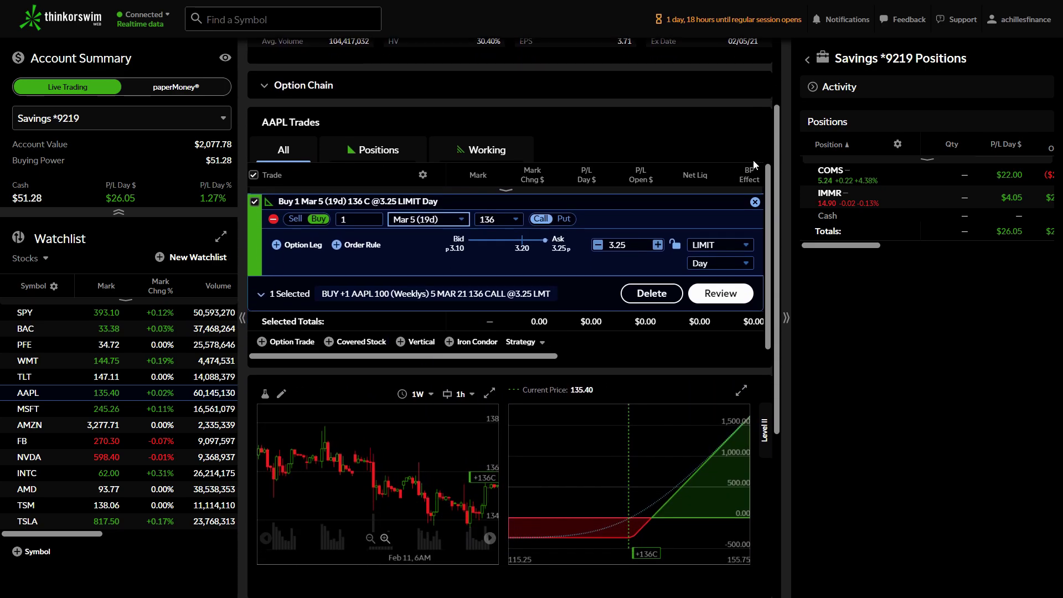
# Step: Set the strike to 139, giving Buy 1 Mar 5 139 C at a 2.03 limit
pyautogui.click(506, 220)
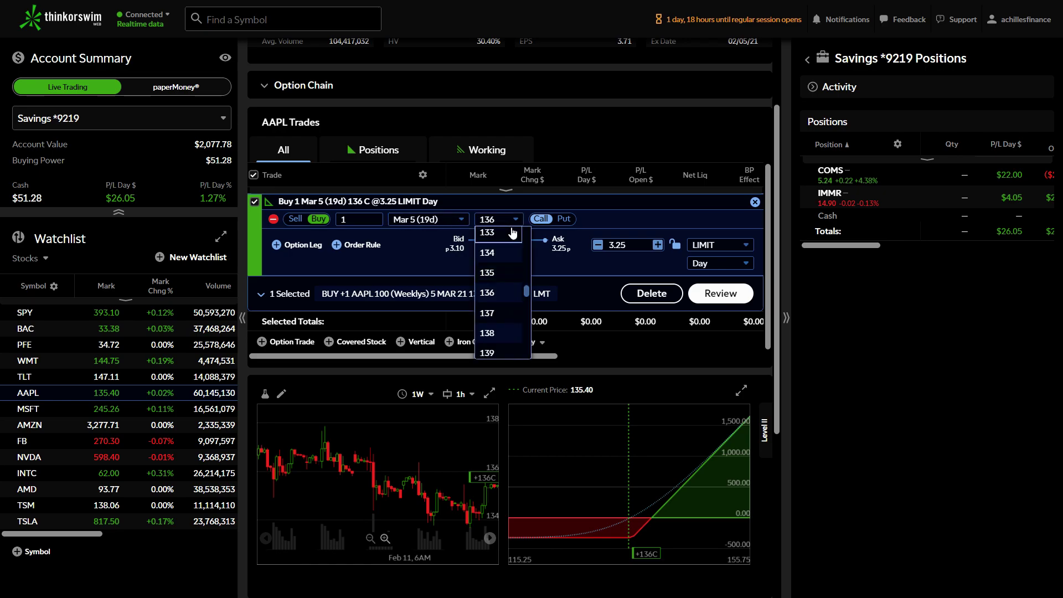
pyautogui.scroll(-1, 501, 332)
pyautogui.click(501, 305)
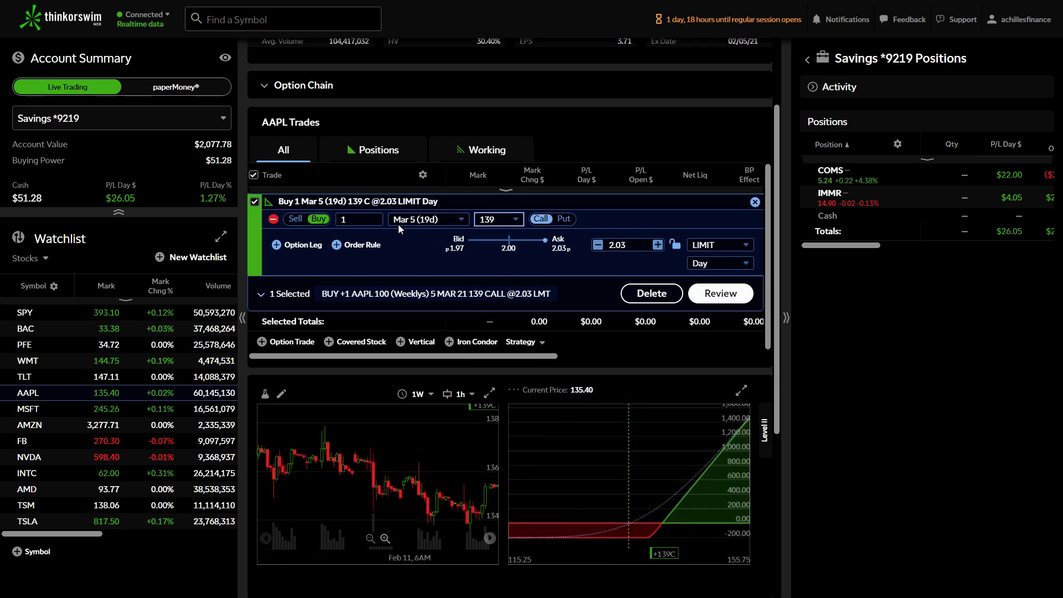
pyautogui.moveTo(703, 447)
pyautogui.scroll(2, 756, 344)
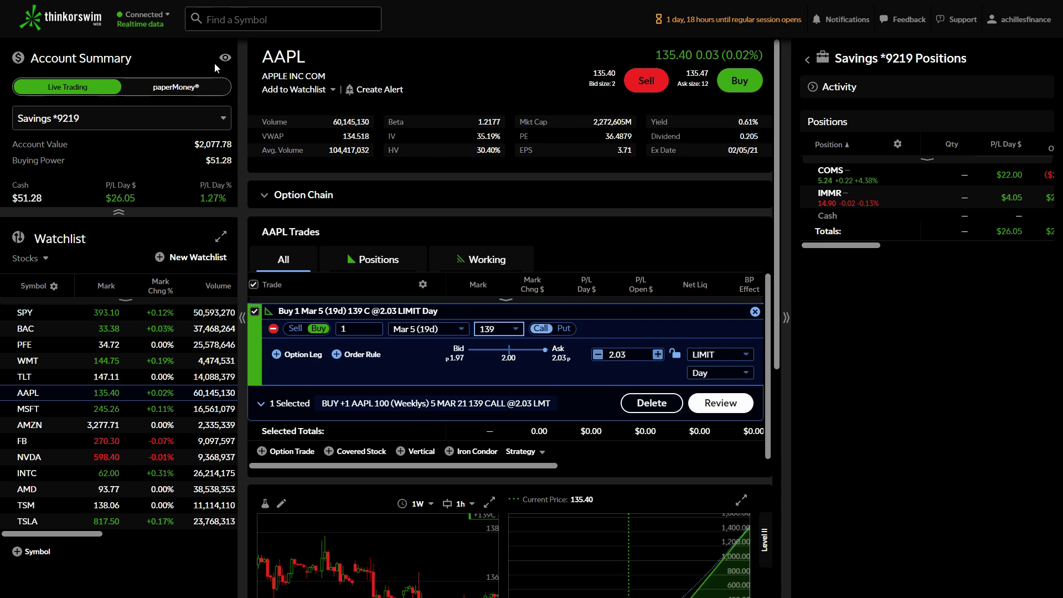
# Step: Switch to paperMoney and open the TSM position, +100 shares bought at 97.77
pyautogui.click(181, 88)
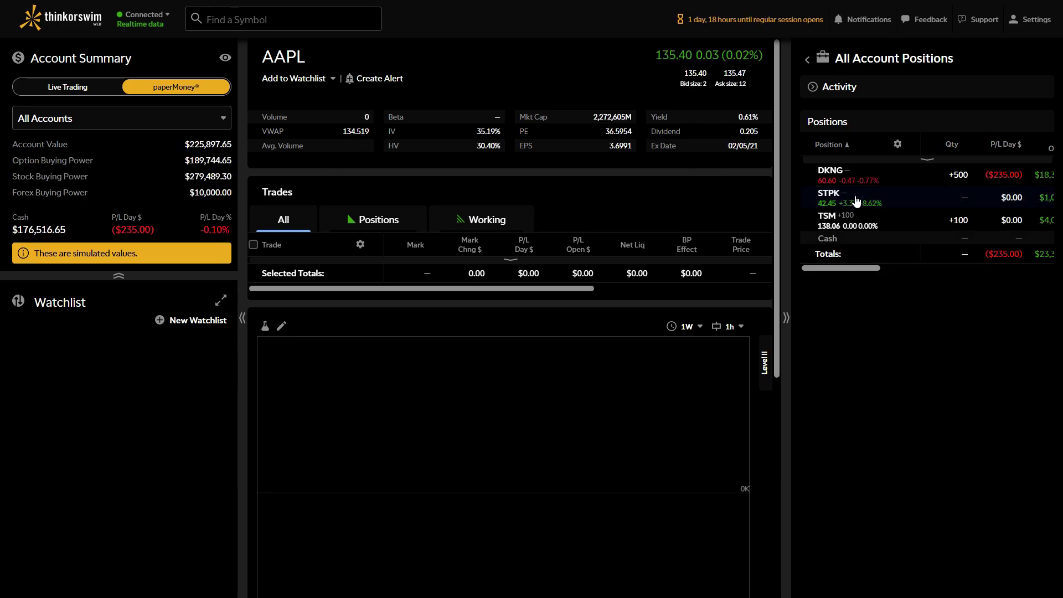
pyautogui.click(834, 218)
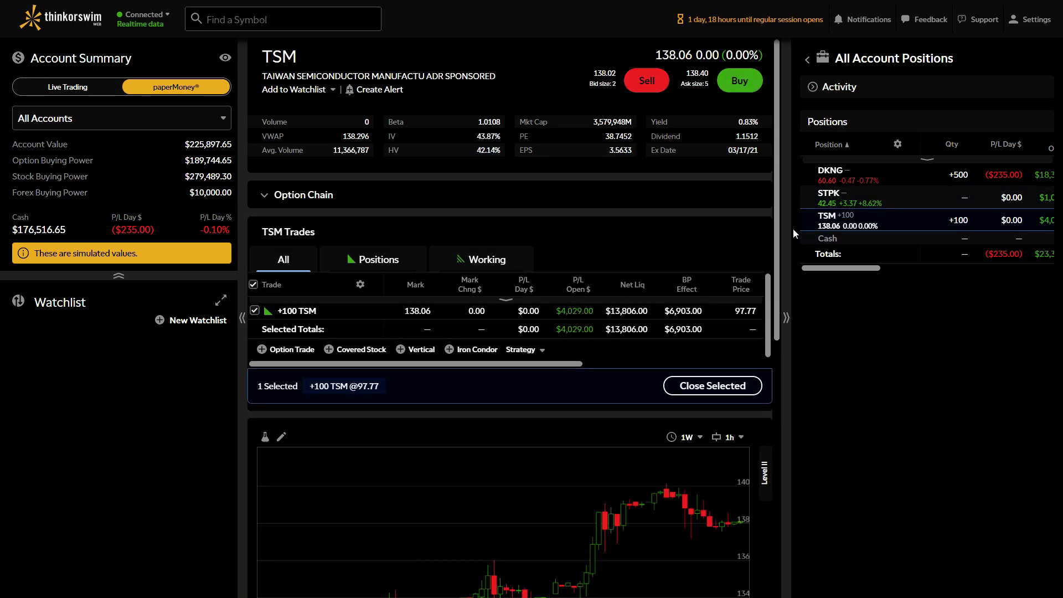
pyautogui.scroll(-3, 759, 227)
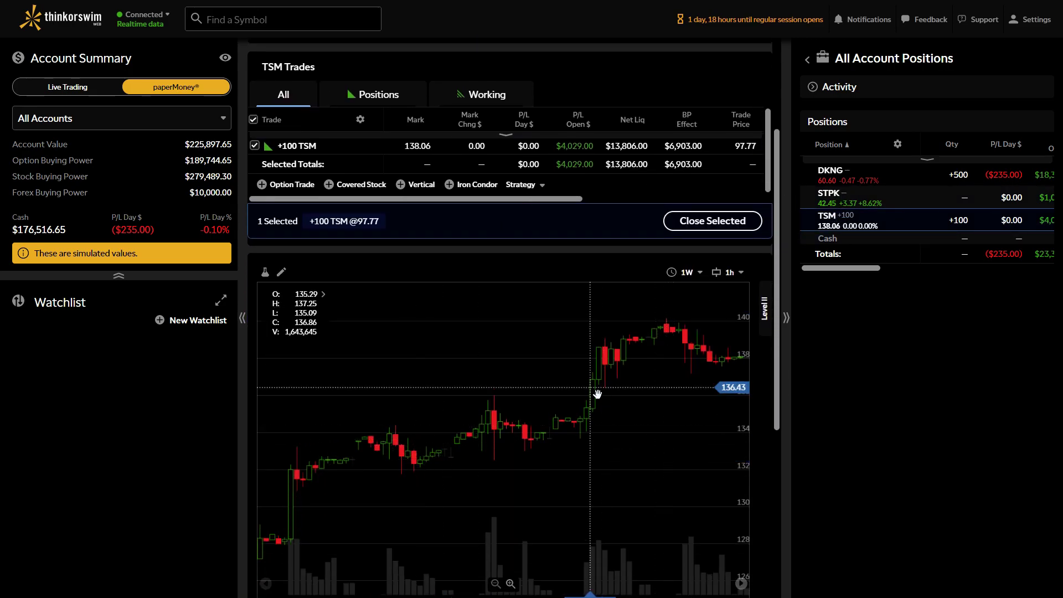
pyautogui.scroll(2, 629, 366)
pyautogui.scroll(1, 629, 366)
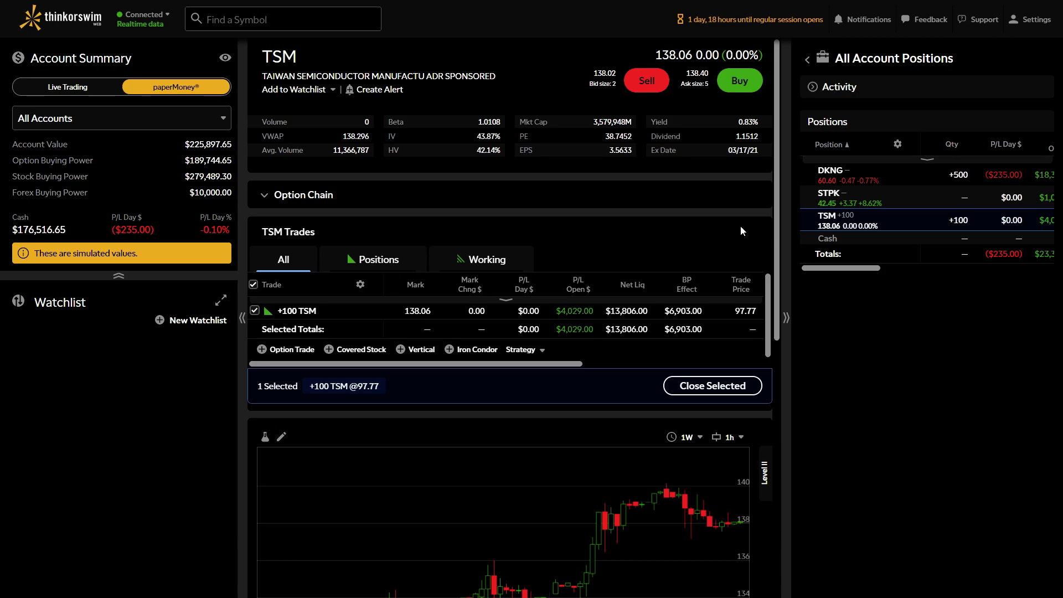